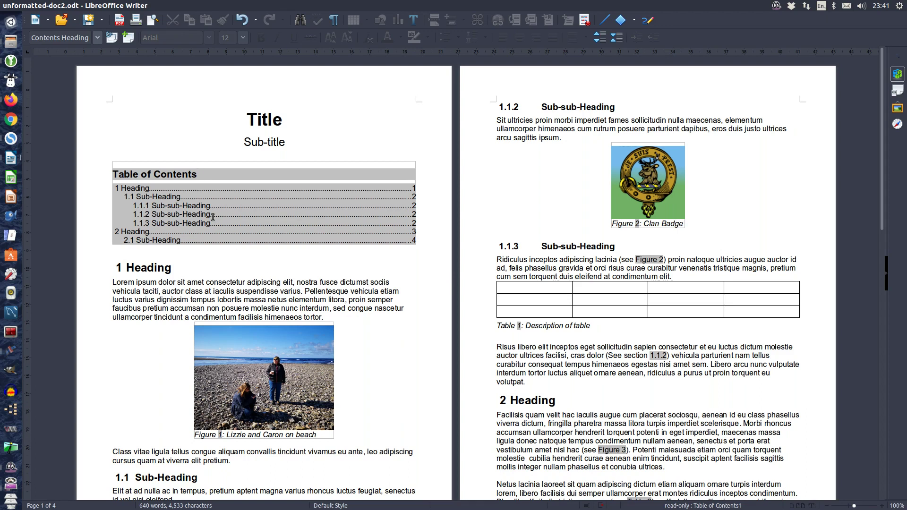
# Step: Go to the Tools menu in the menu bar
pyautogui.moveTo(151, 6)
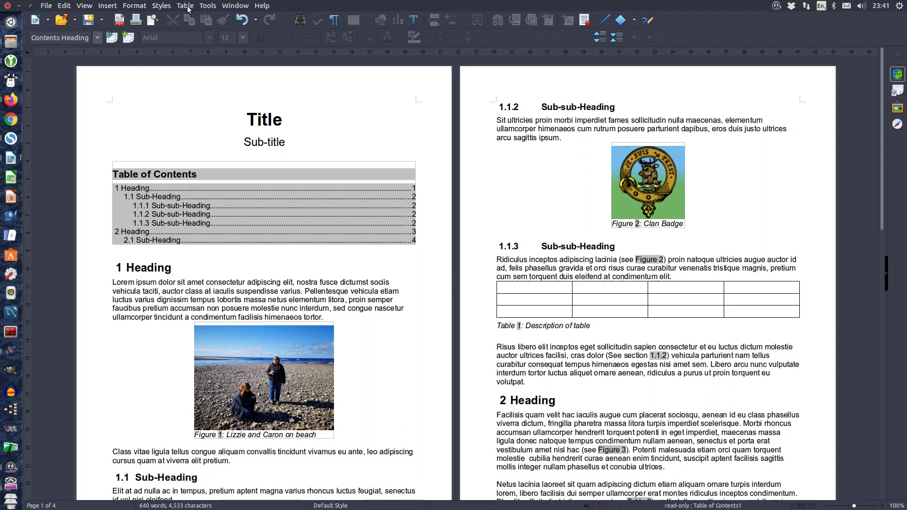
# Step: Open Tools > Bibliography Database to show its five magazine-article records
pyautogui.click(208, 6)
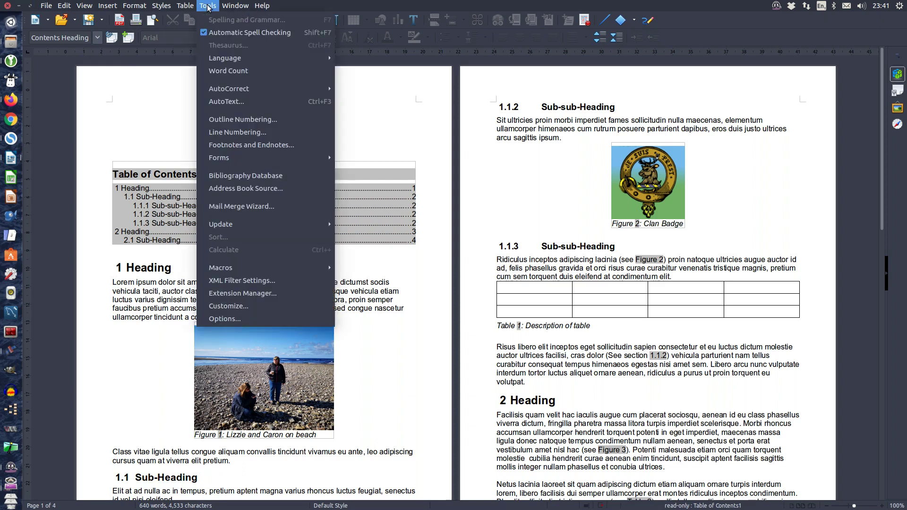
pyautogui.click(279, 178)
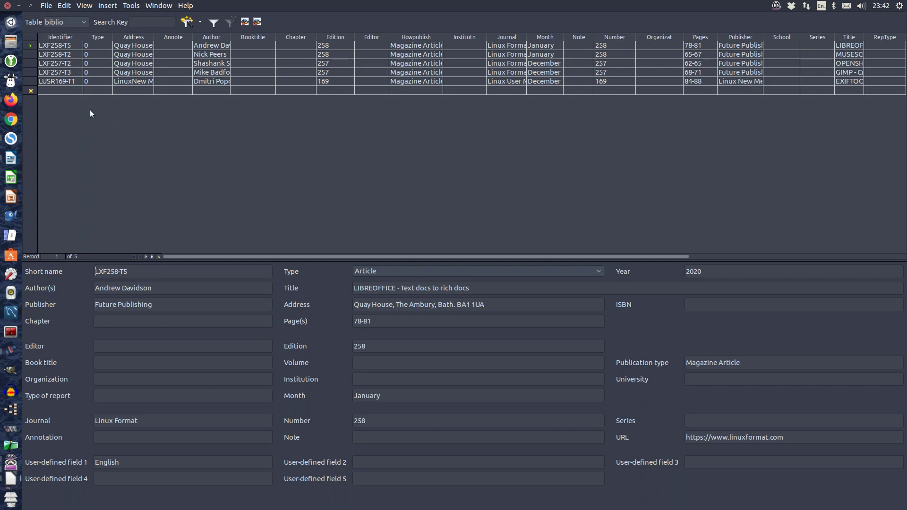
# Step: Add a new bibliography record with identifier LUSR169-T2, correcting the typo
pyautogui.click(59, 91)
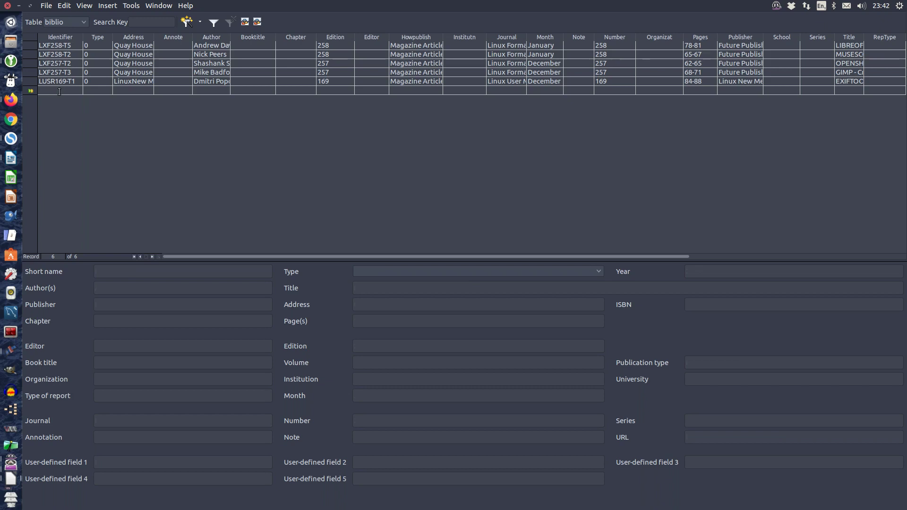
pyautogui.write('LUSER')
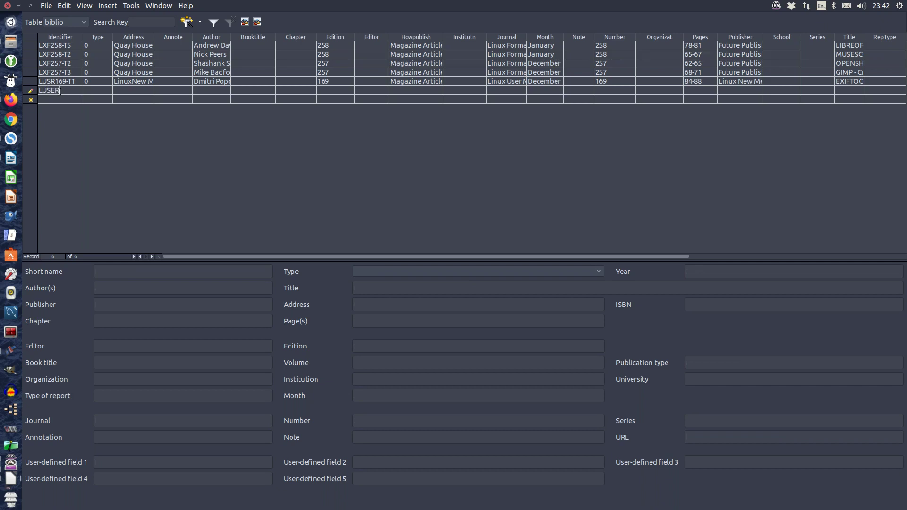
pyautogui.write('169-T2')
pyautogui.click(59, 91)
pyautogui.press('BackSpace')
pyautogui.click(108, 140)
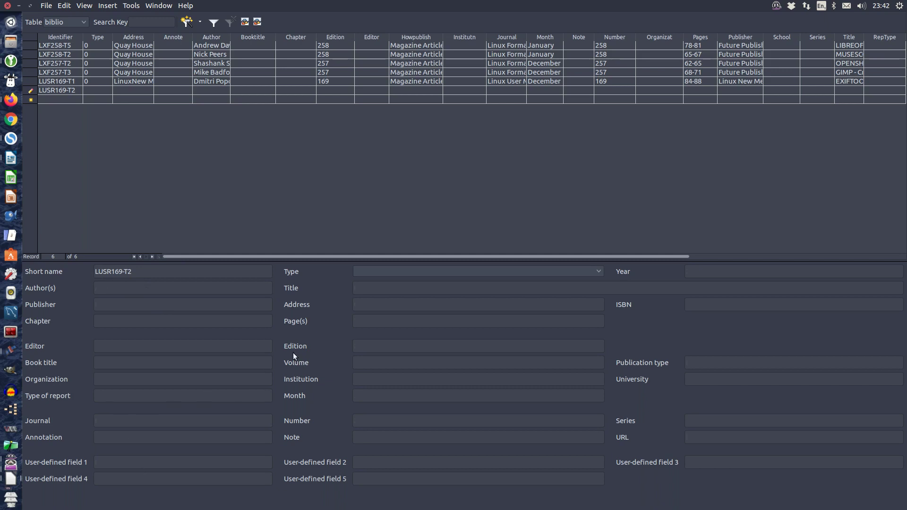
# Step: Set the record's type to Article and year to 2014, then close the database
pyautogui.click(365, 272)
pyautogui.click(383, 279)
pyautogui.write('2014')
pyautogui.click(112, 289)
pyautogui.click(7, 5)
# Step: After 'accumsan', start a Bibliography Entry citation and select short name LXF257-T2
pyautogui.click(207, 308)
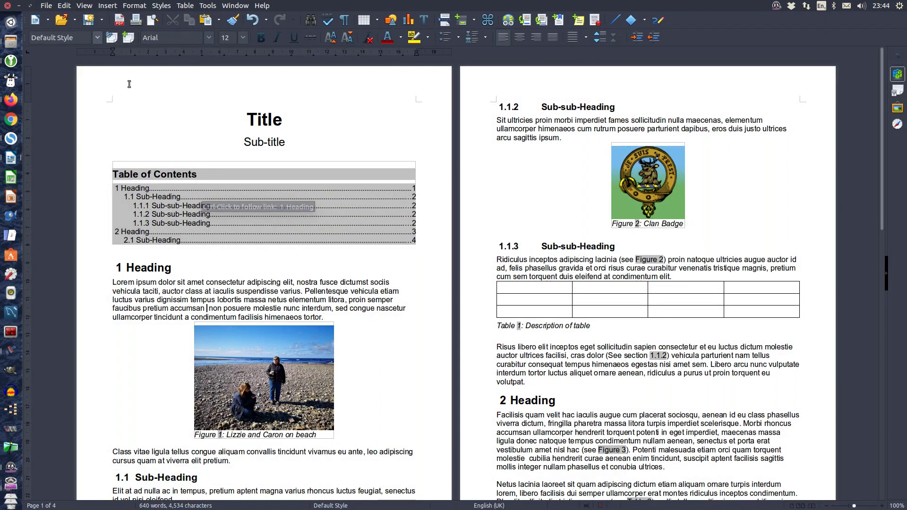
pyautogui.click(108, 6)
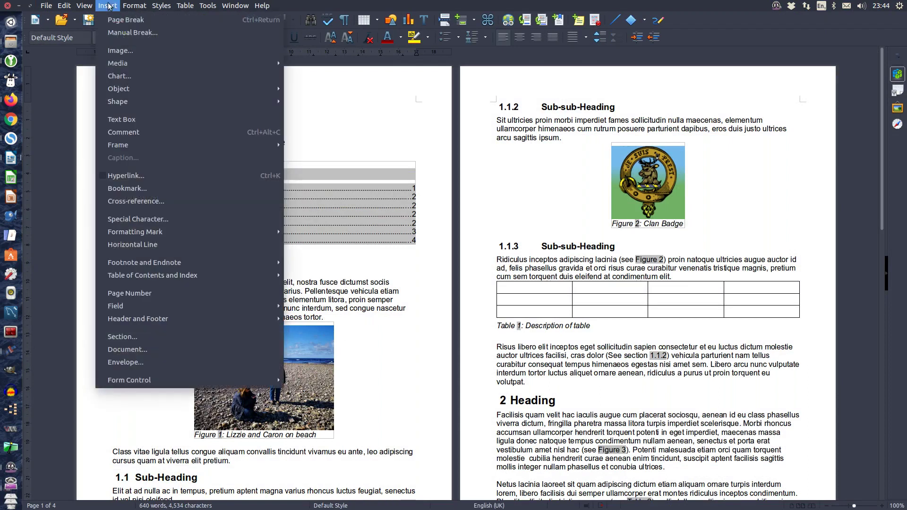
pyautogui.moveTo(248, 274)
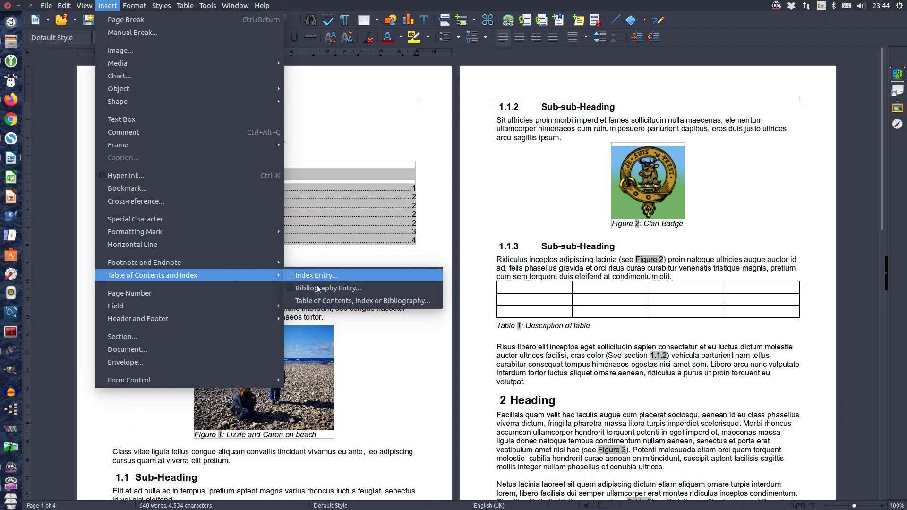
pyautogui.click(343, 290)
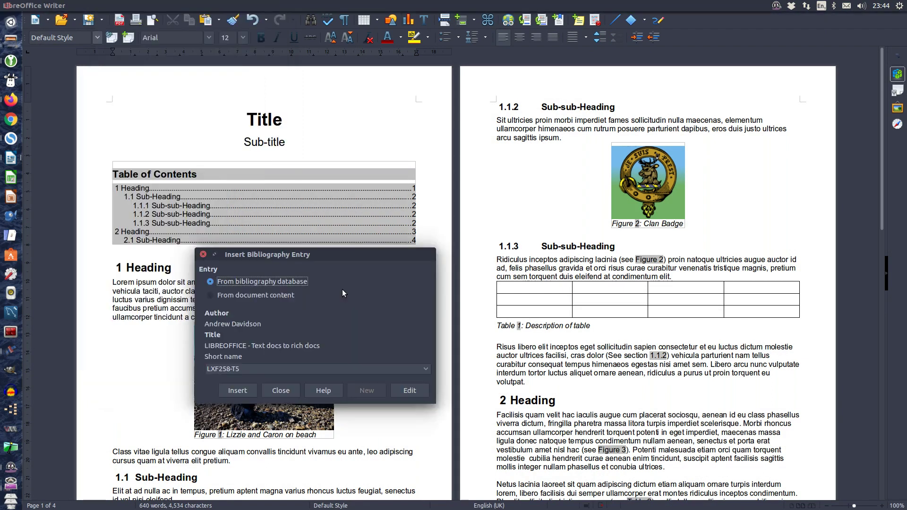
pyautogui.moveTo(335, 254); pyautogui.dragTo(499, 114)
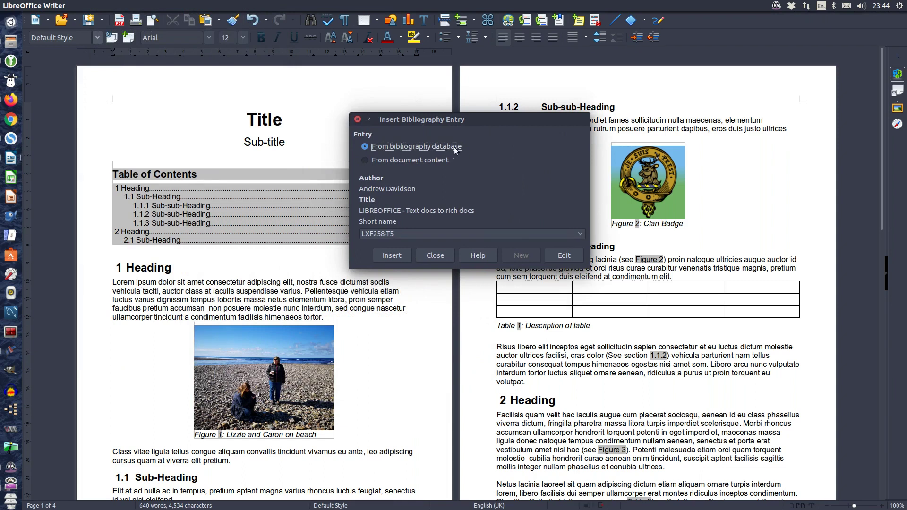
pyautogui.click(382, 234)
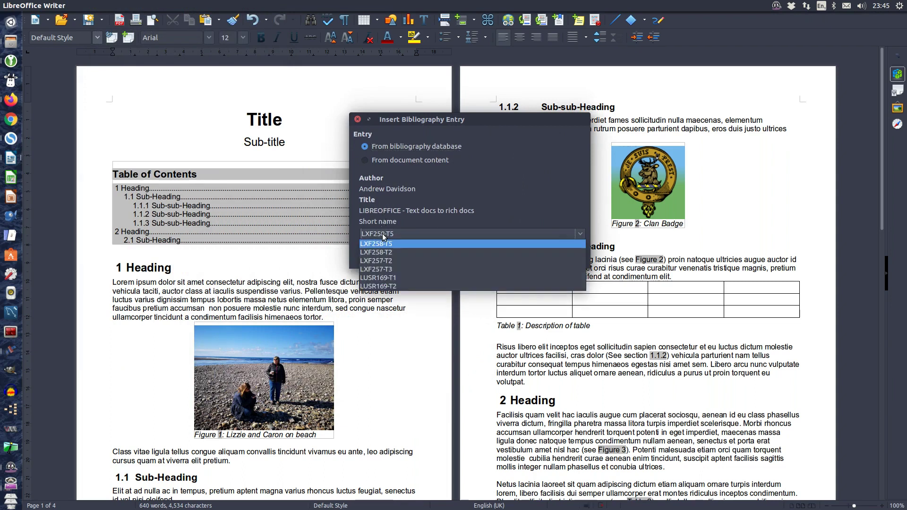
pyautogui.click(391, 261)
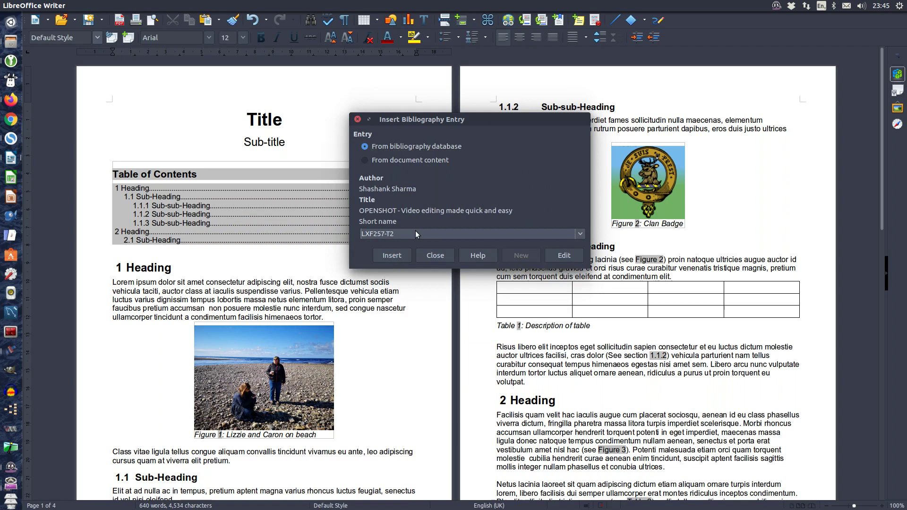
# Step: Insert the LXF258-T5 citation from the bibliography database after 'accumsan' and close the dialog
pyautogui.click(562, 257)
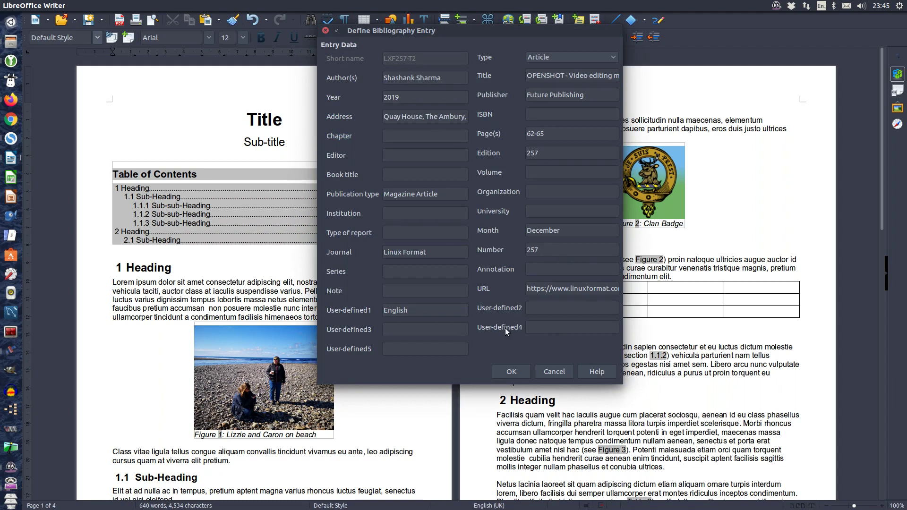
pyautogui.click(512, 371)
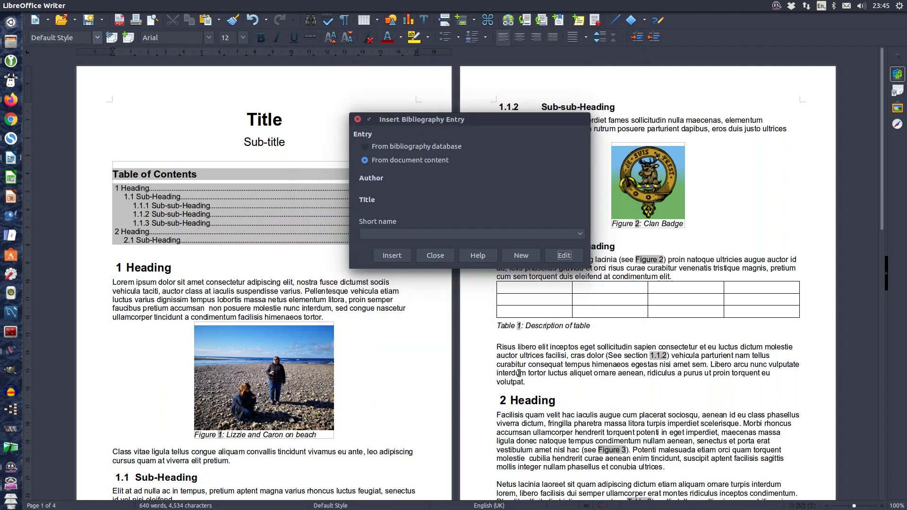
pyautogui.click(377, 150)
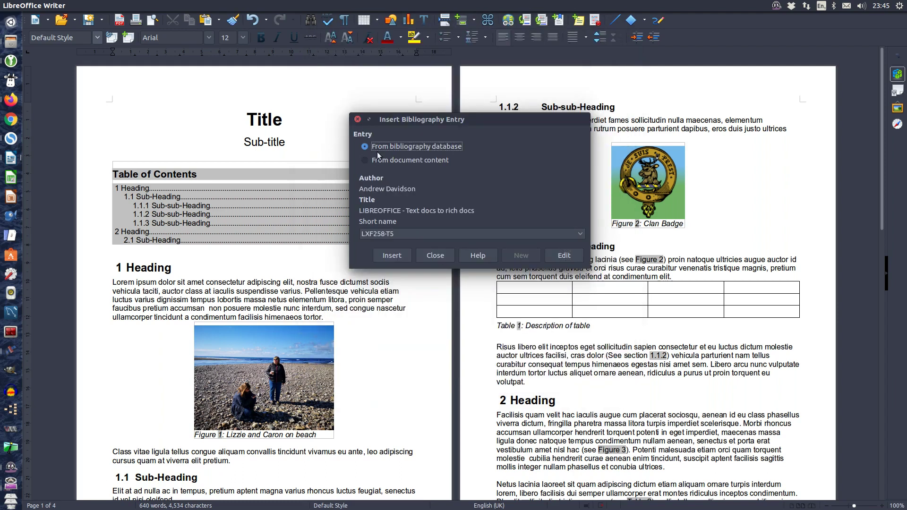
pyautogui.click(392, 255)
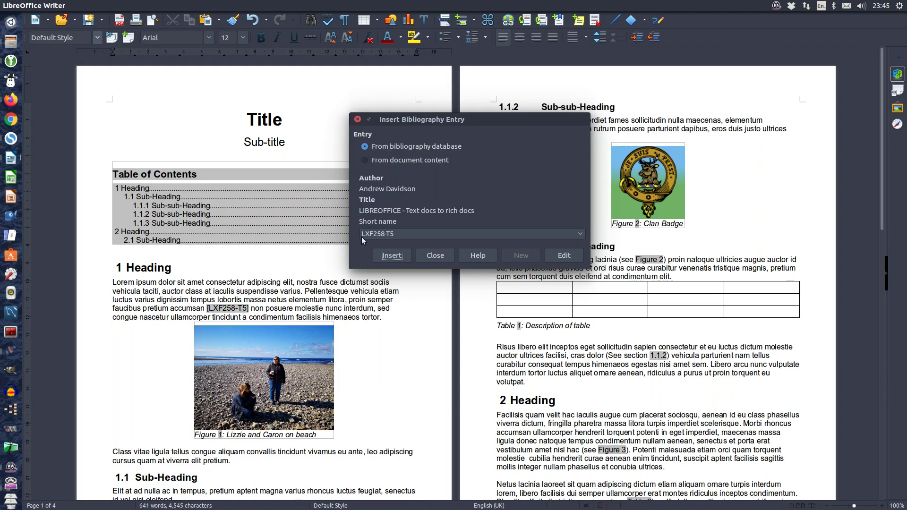
pyautogui.click(435, 255)
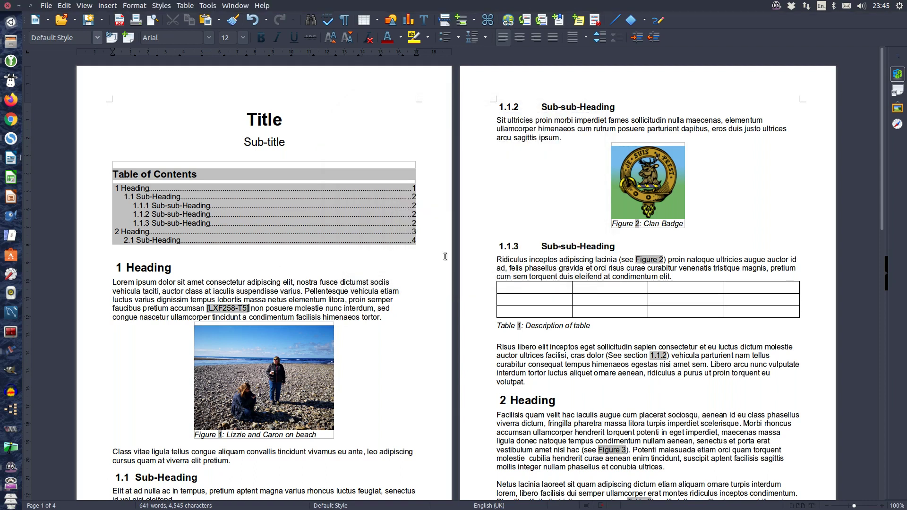
# Step: Cite LUSR169-T1 after 'consequat' on page two
pyautogui.scroll(-4, 412, 309)
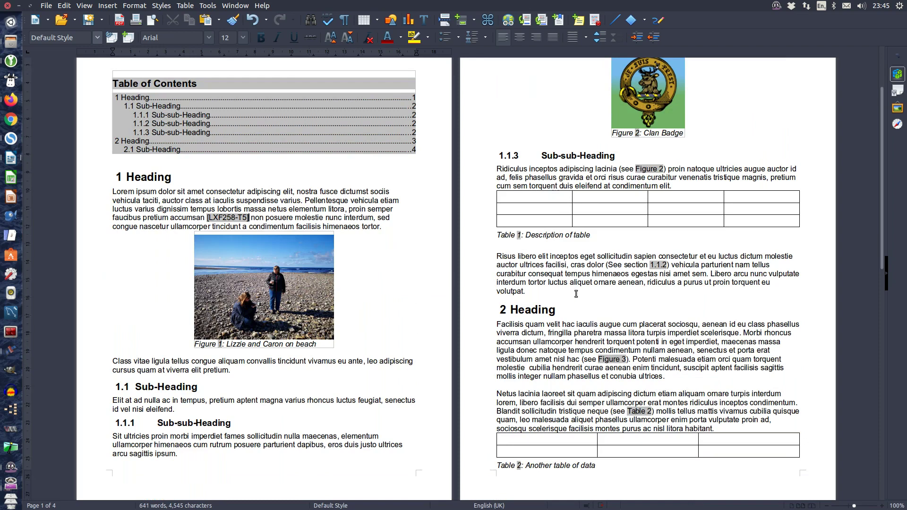
pyautogui.click(565, 274)
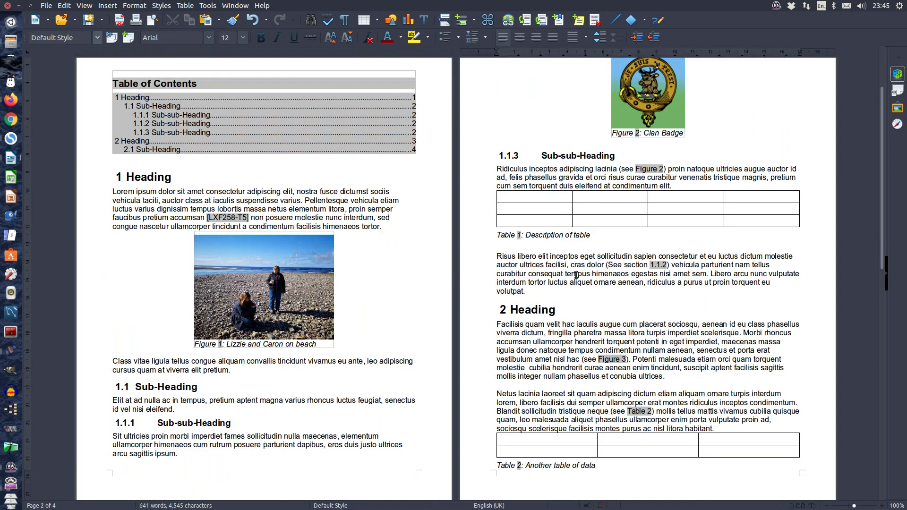
pyautogui.click(108, 6)
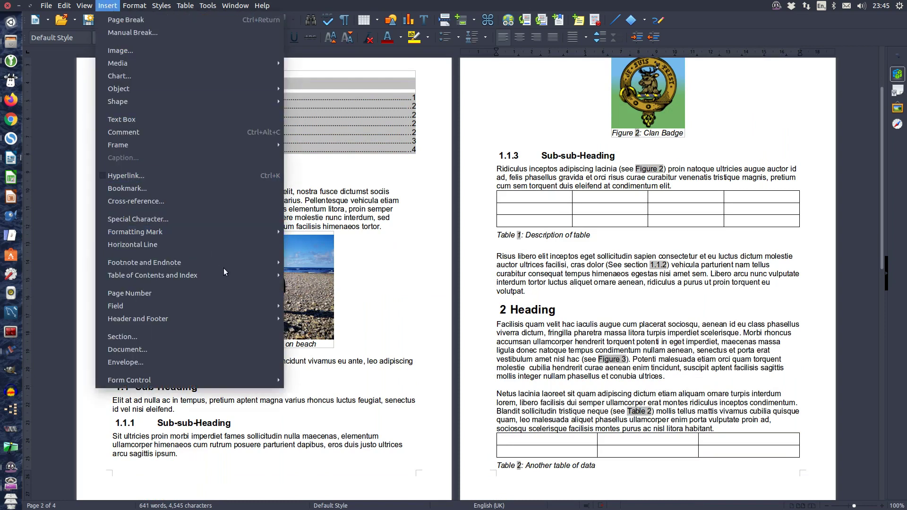
pyautogui.moveTo(281, 275)
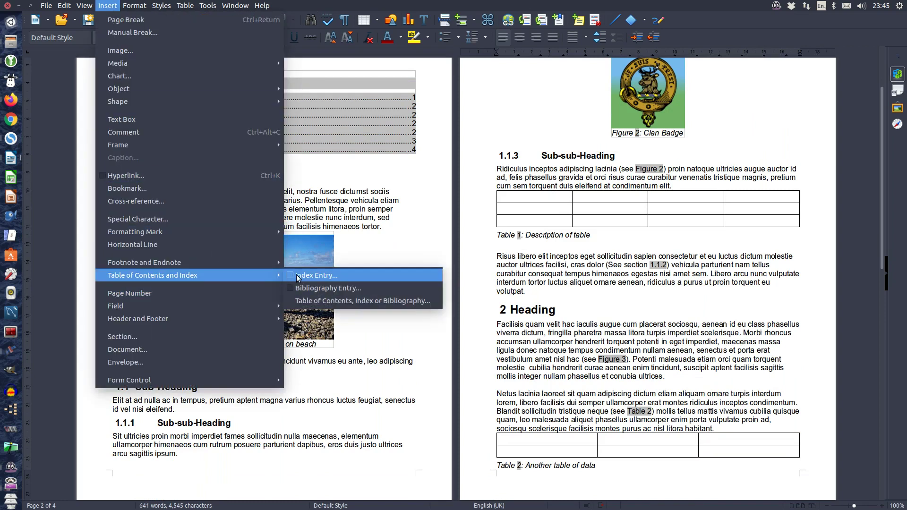
pyautogui.click(310, 287)
pyautogui.click(367, 247)
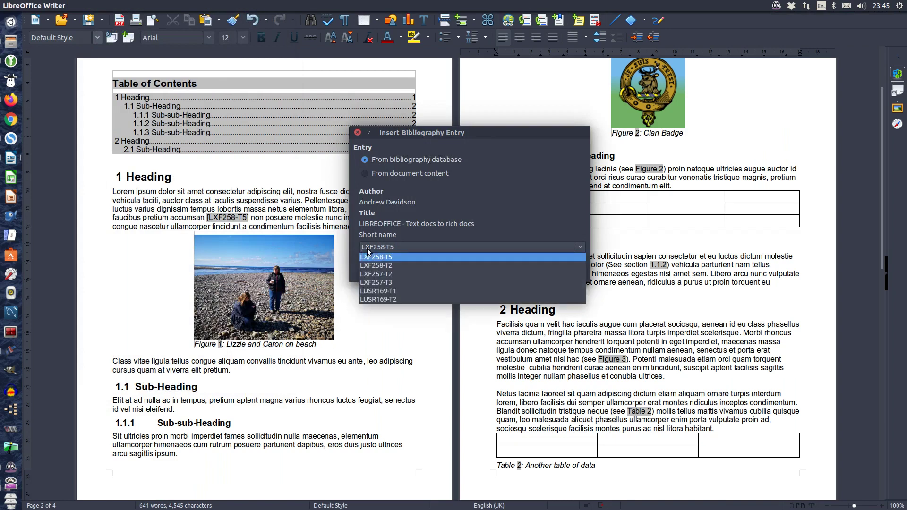
pyautogui.click(399, 291)
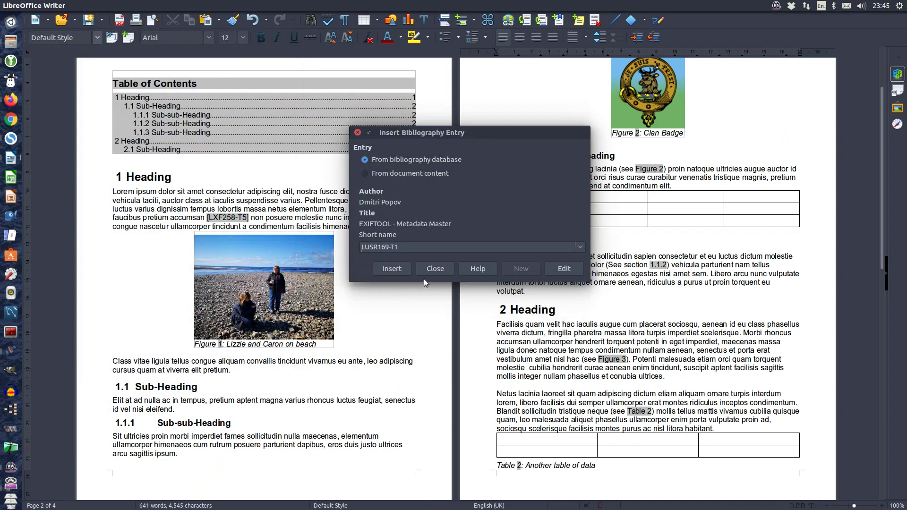
pyautogui.click(398, 267)
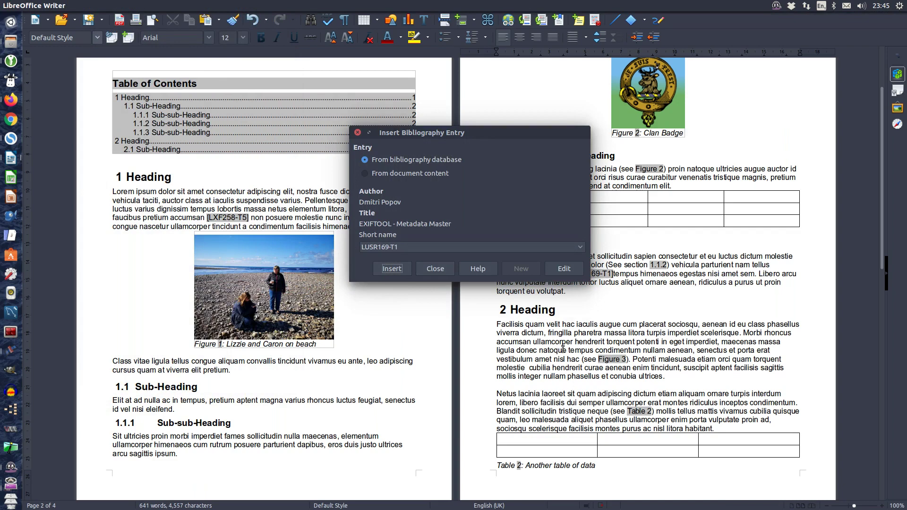
# Step: Cite LXF258-T5 after 'nullam' under 2 Heading and close the citation window
pyautogui.click(667, 351)
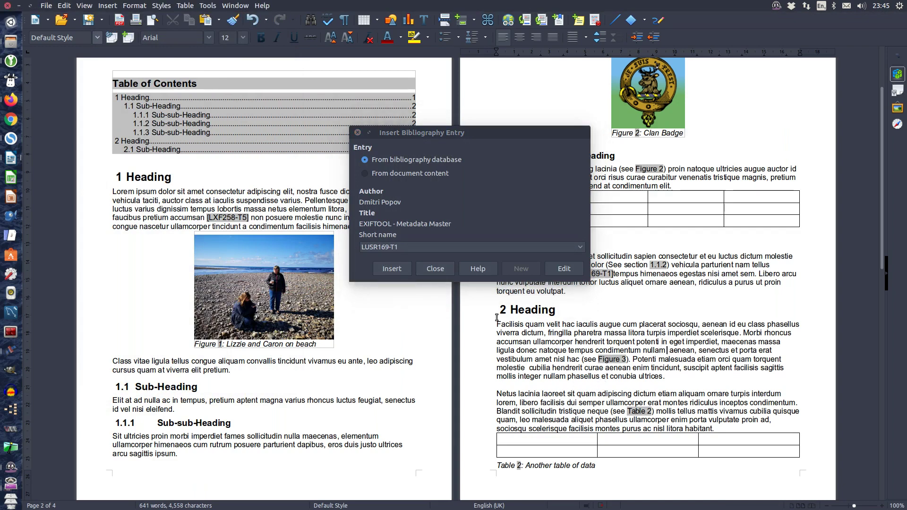
pyautogui.click(392, 246)
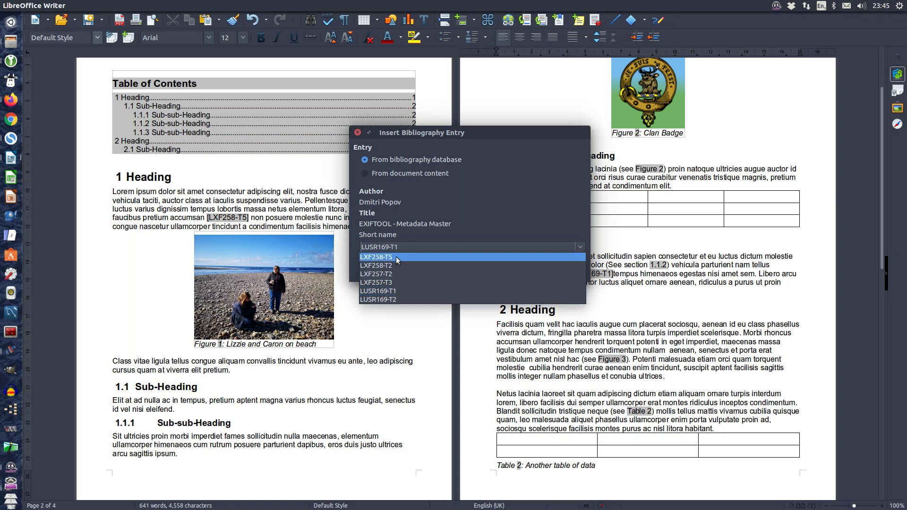
pyautogui.click(396, 257)
pyautogui.click(407, 270)
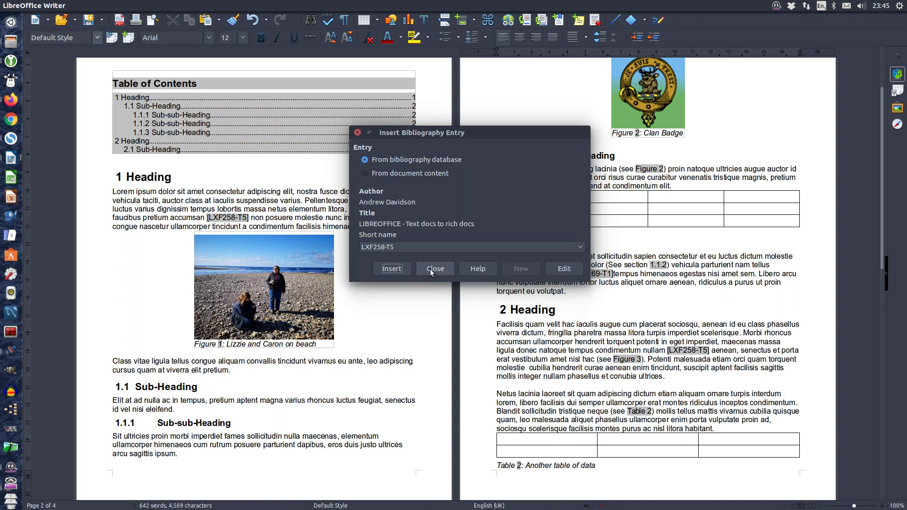
pyautogui.click(430, 268)
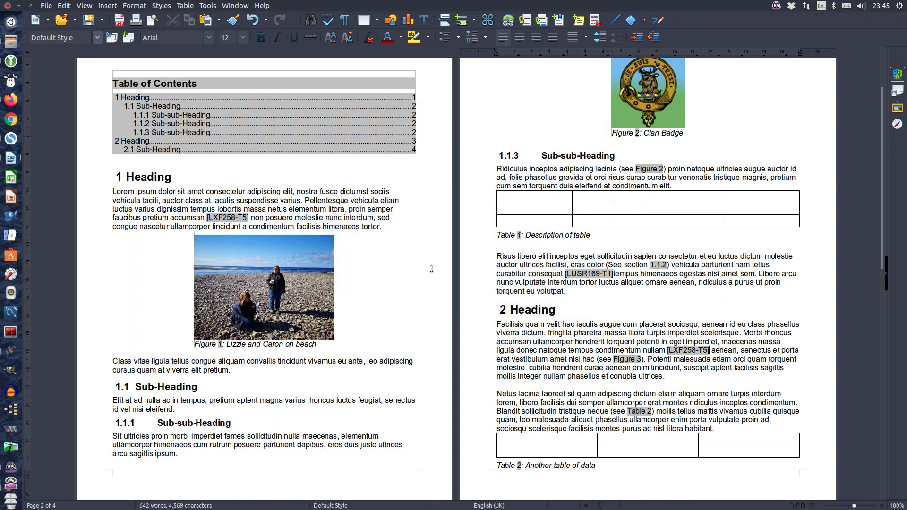
# Step: Go to the last page and place the cursor on the empty line below the Illustration Index
pyautogui.scroll(-6, 432, 268)
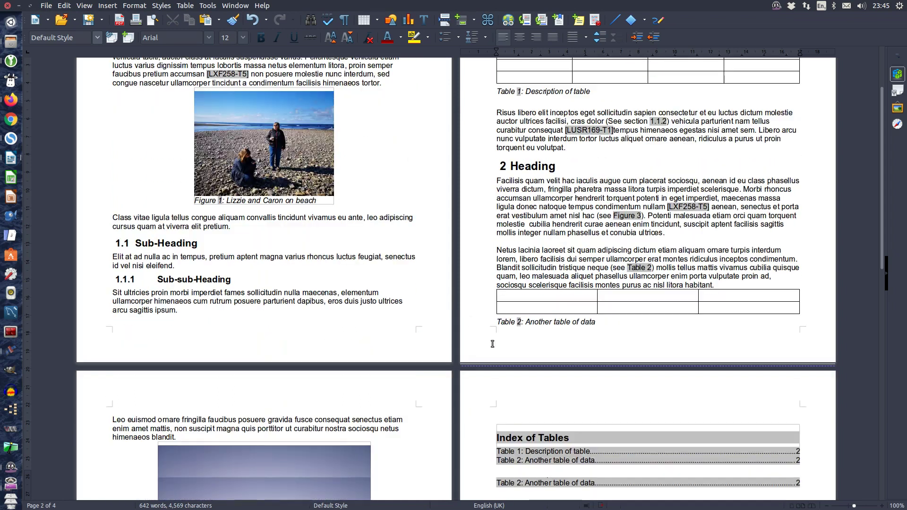
pyautogui.scroll(-1, 493, 344)
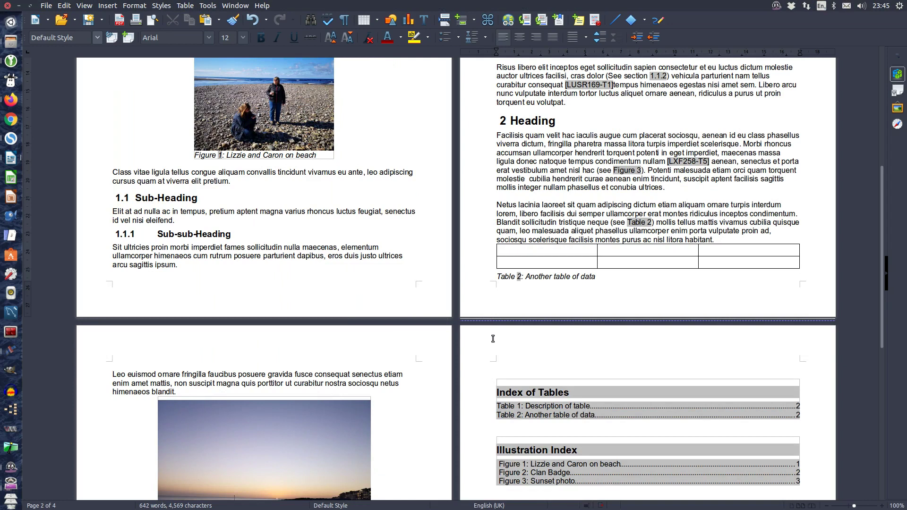
pyautogui.scroll(-1, 499, 339)
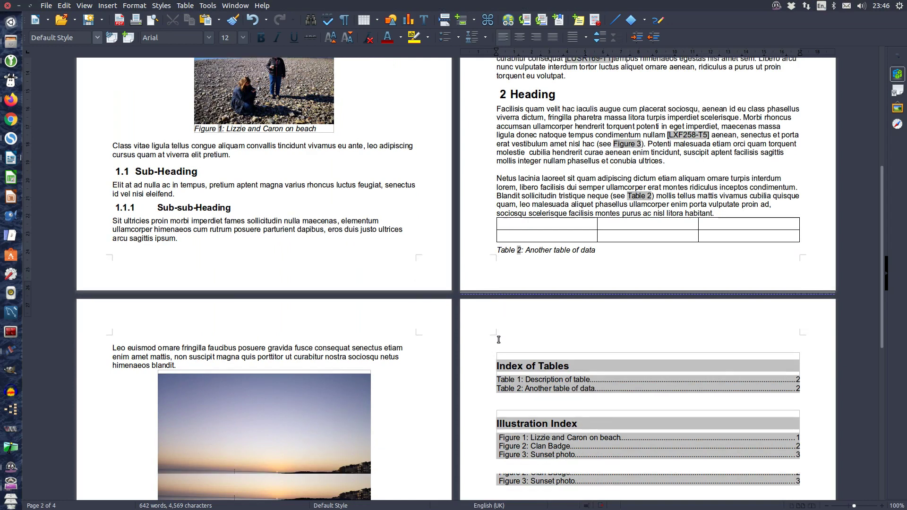
pyautogui.scroll(-5, 498, 340)
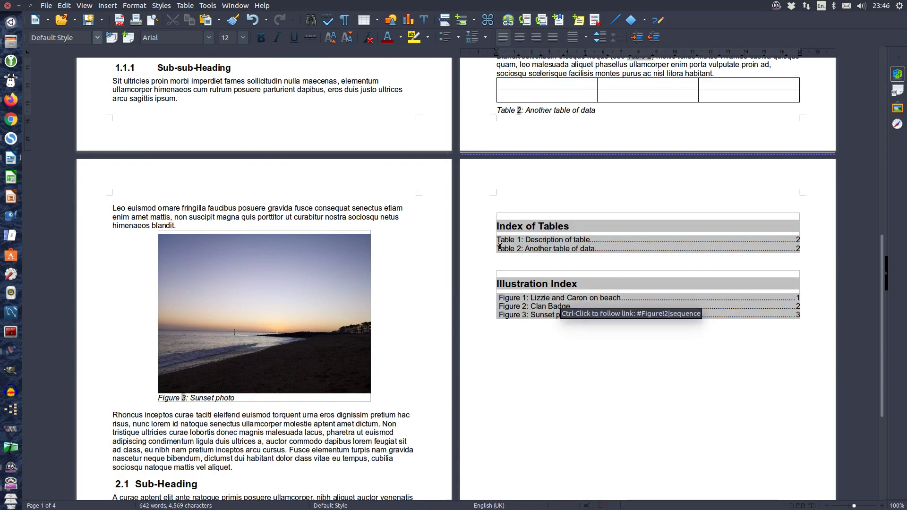
pyautogui.scroll(7, 500, 246)
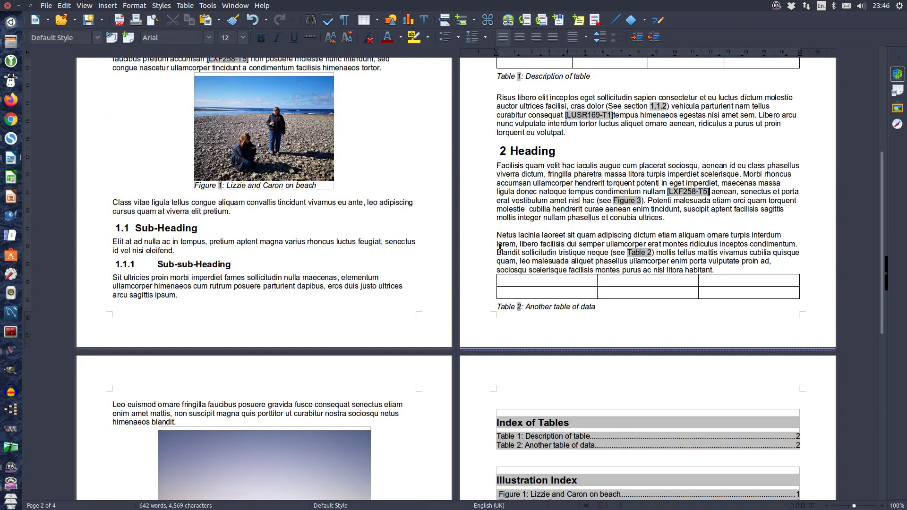
pyautogui.scroll(-4, 590, 364)
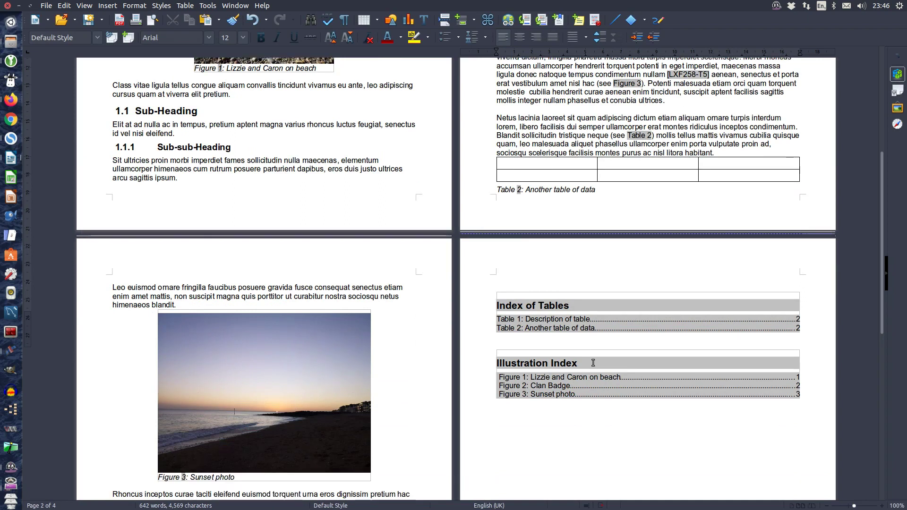
pyautogui.scroll(-2, 593, 362)
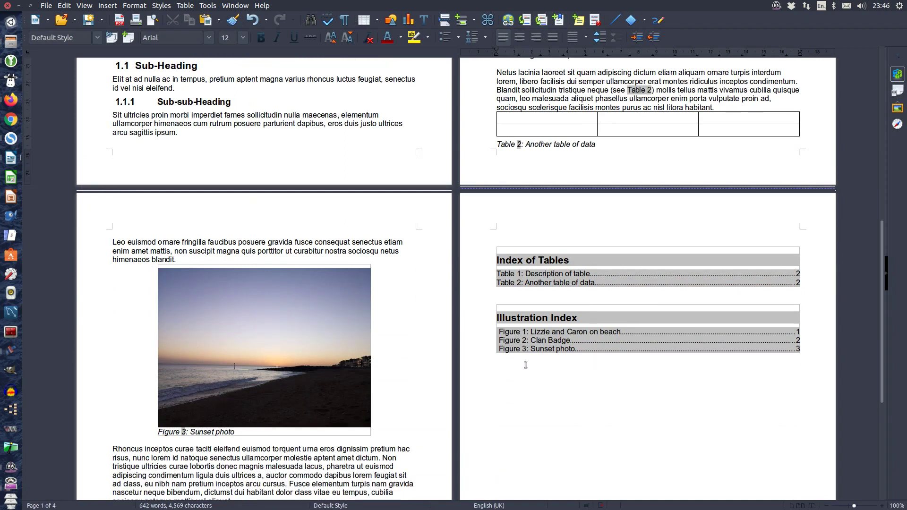
pyautogui.click(505, 366)
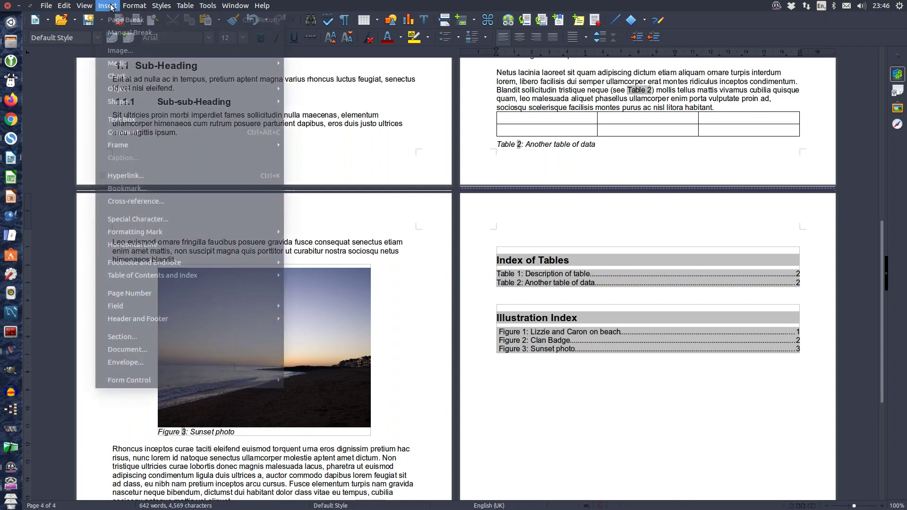
# Step: Insert a new index of type Bibliography, titled 'Bibliography', listing LXF258-T5 and LUSR169-T1
pyautogui.moveTo(245, 276)
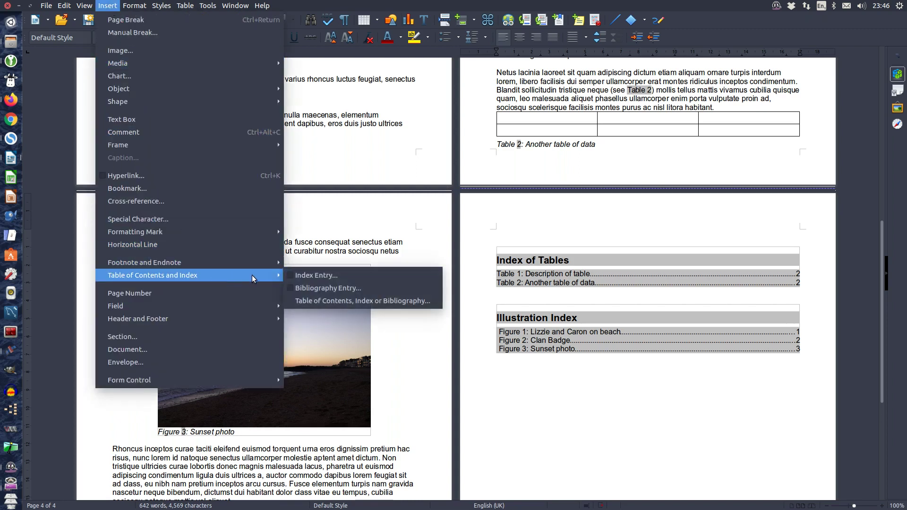
pyautogui.click(373, 301)
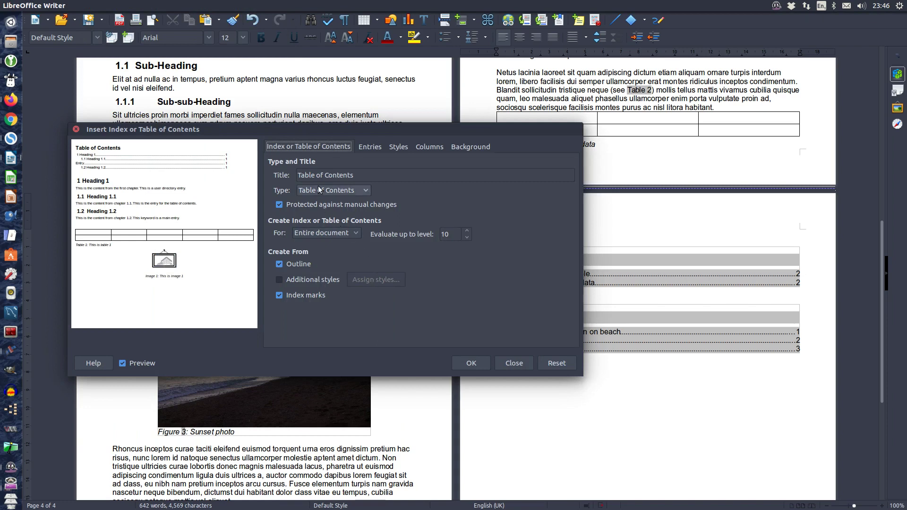
pyautogui.click(362, 191)
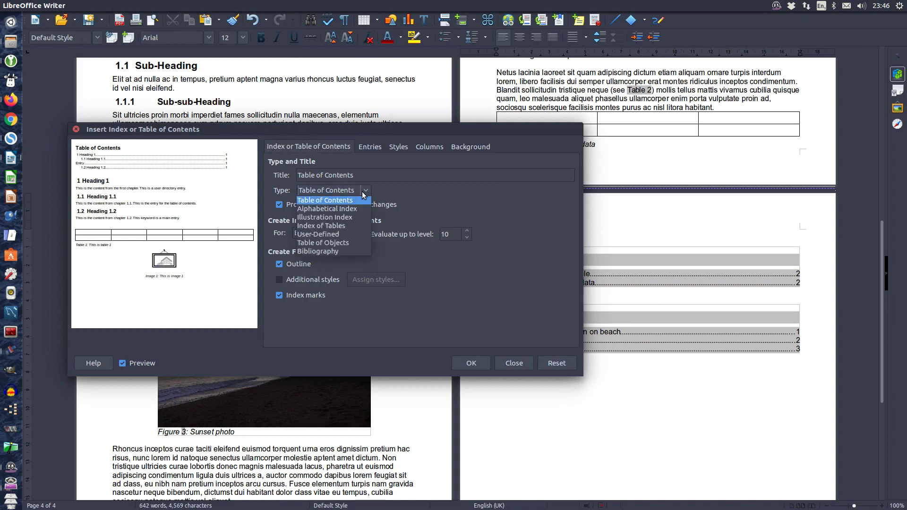
pyautogui.click(338, 251)
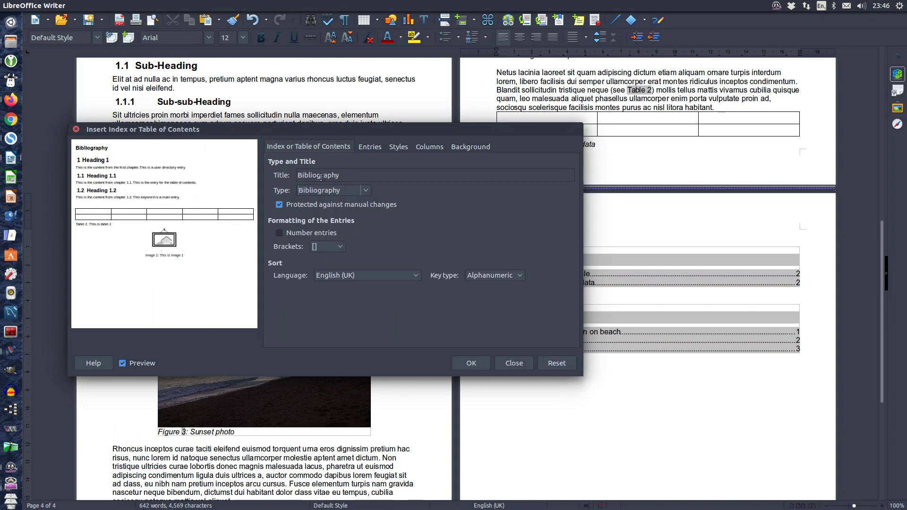
pyautogui.click(352, 175)
pyautogui.click(480, 364)
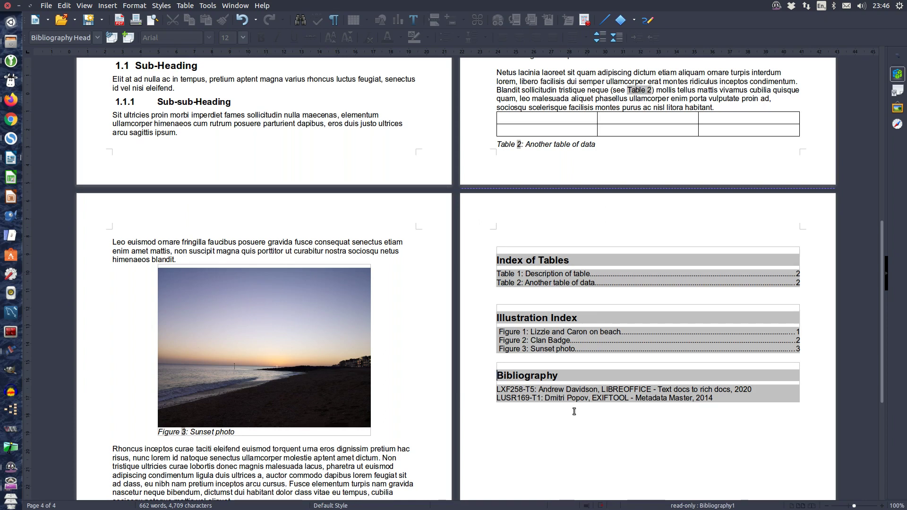
# Step: Open the context menu on the Bibliography index entries
pyautogui.rightClick(585, 389)
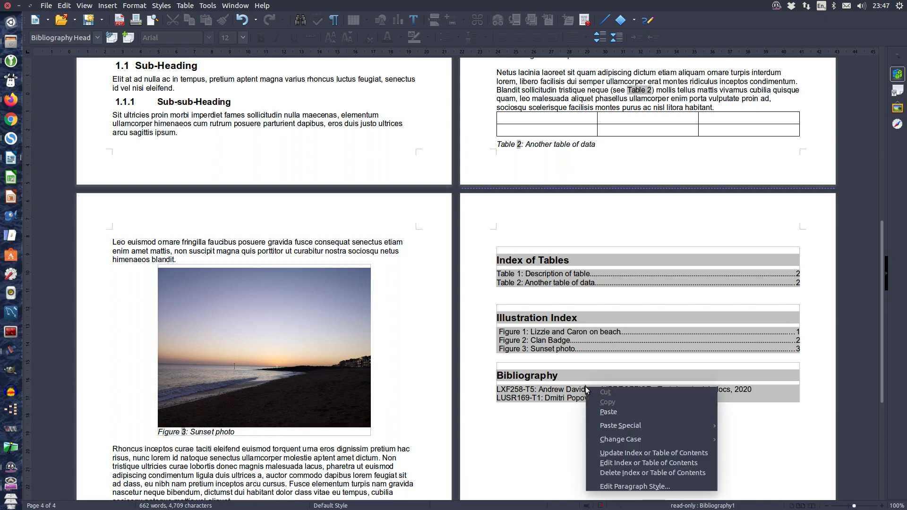
# Step: Edit the Bibliography index and show its Entries layout for Article entries
pyautogui.click(646, 464)
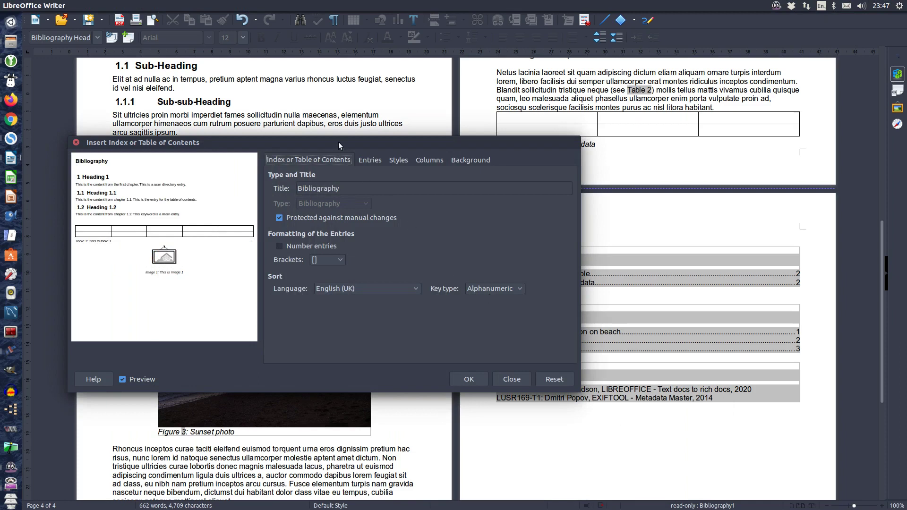
pyautogui.moveTo(338, 142); pyautogui.dragTo(417, 83)
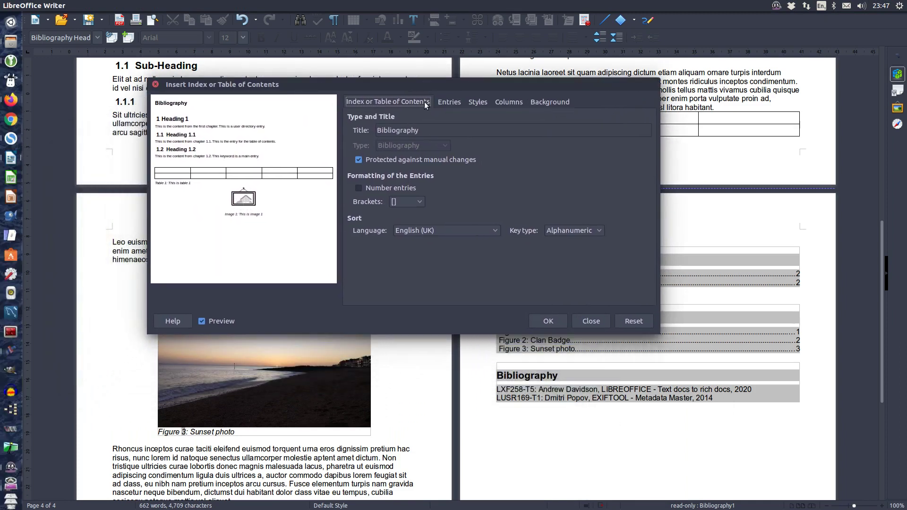
pyautogui.click(453, 103)
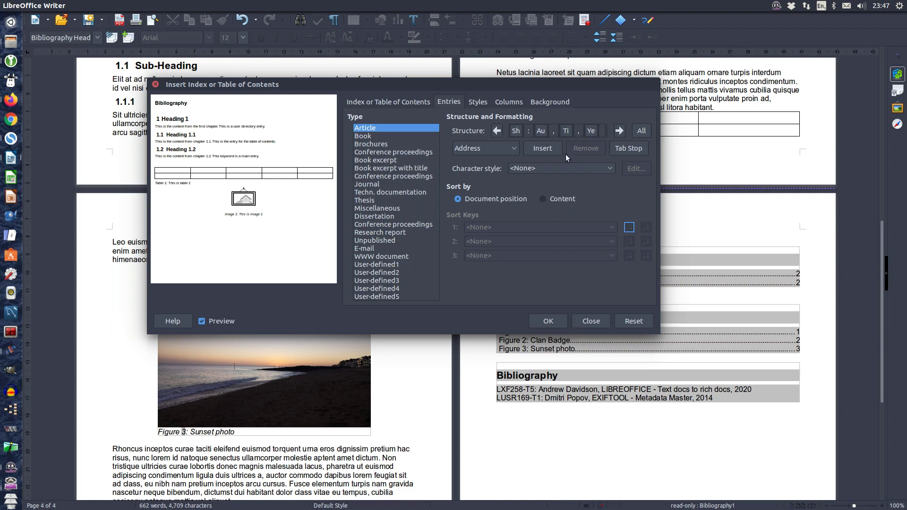
# Step: Insert the Journal field into the Article entry structure right after the title (Ti)
pyautogui.click(514, 148)
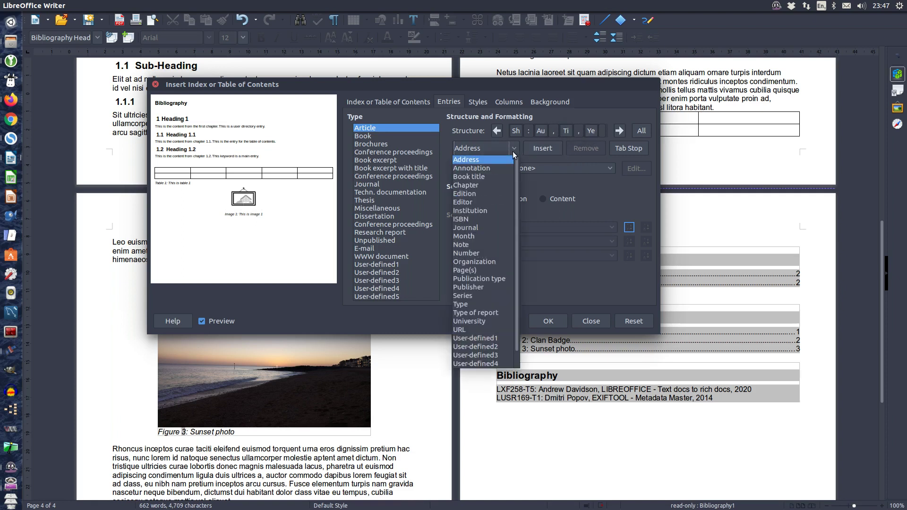
pyautogui.click(492, 228)
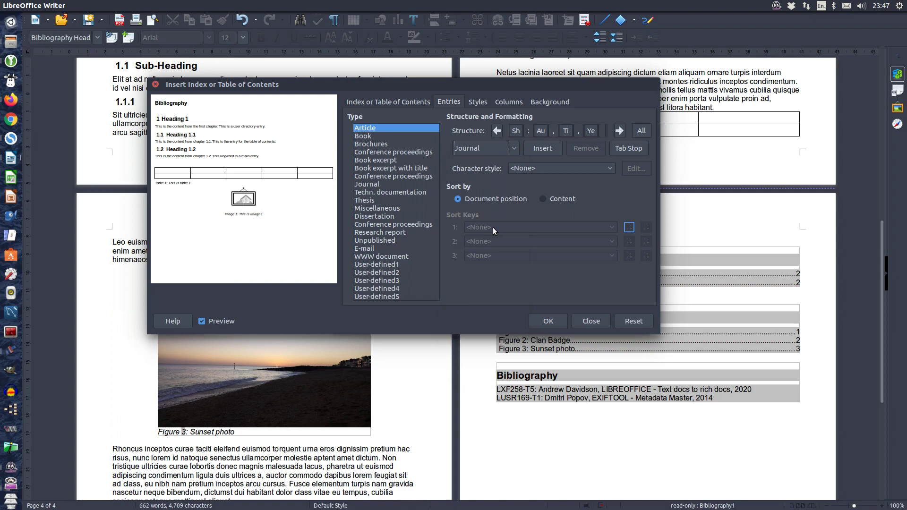
pyautogui.click(574, 131)
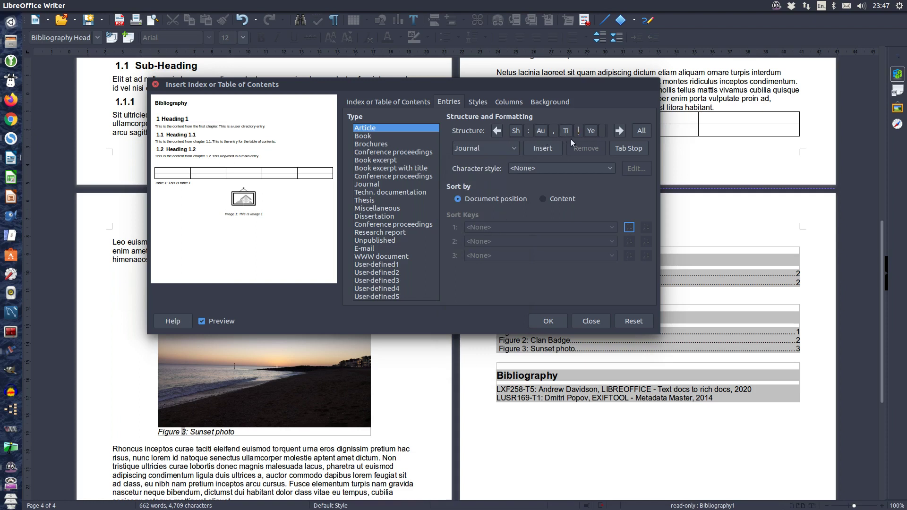
pyautogui.click(544, 148)
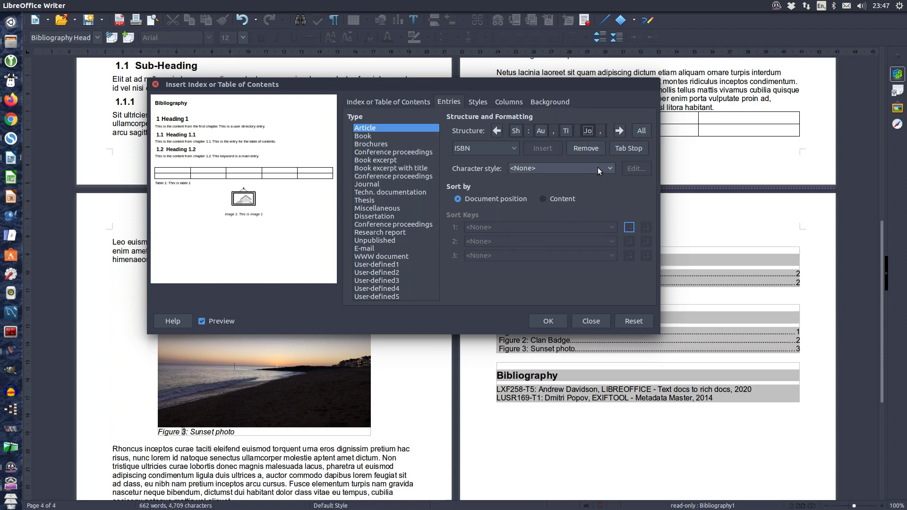
# Step: Type '{' before the Journal field and '},' after it in the entry structure
pyautogui.click(579, 130)
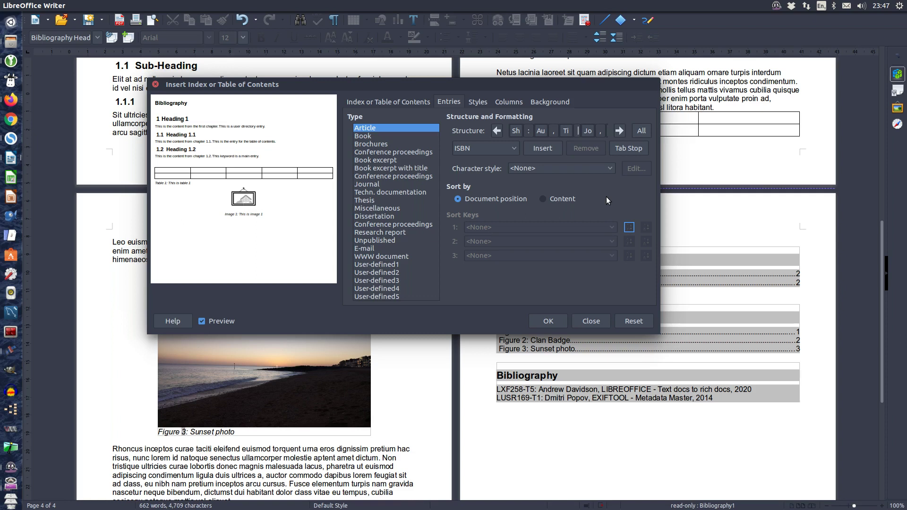
pyautogui.write('{')
pyautogui.click(619, 131)
pyautogui.click(581, 134)
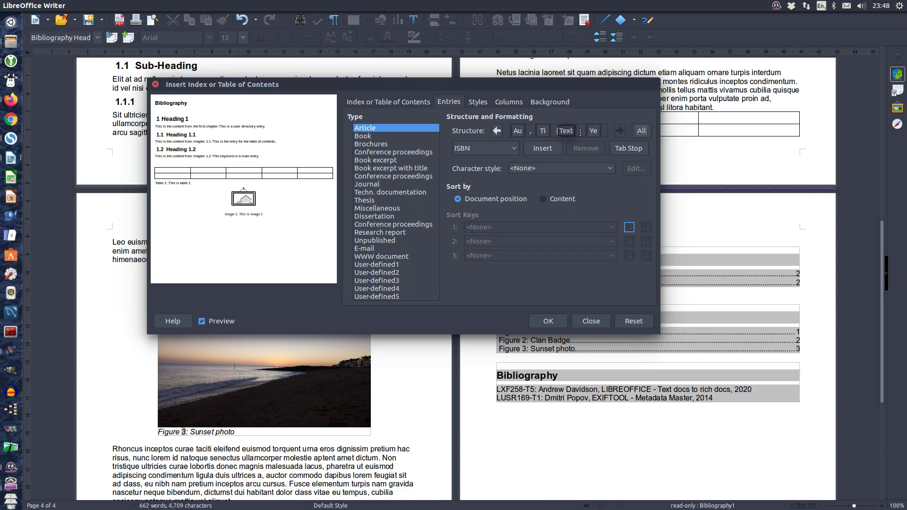
pyautogui.click(581, 132)
pyautogui.write('},')
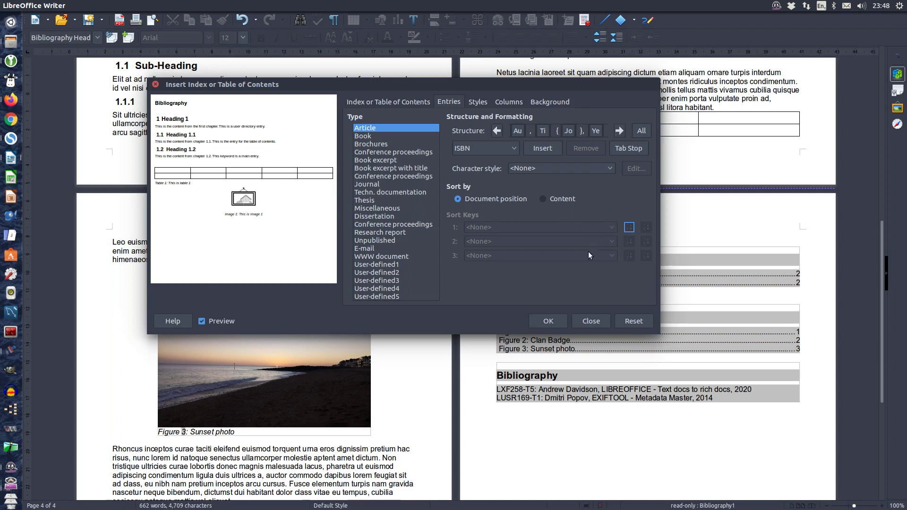
# Step: Apply the new entry structure and select {Linux Format} in the first Bibliography entry to verify it
pyautogui.click(556, 321)
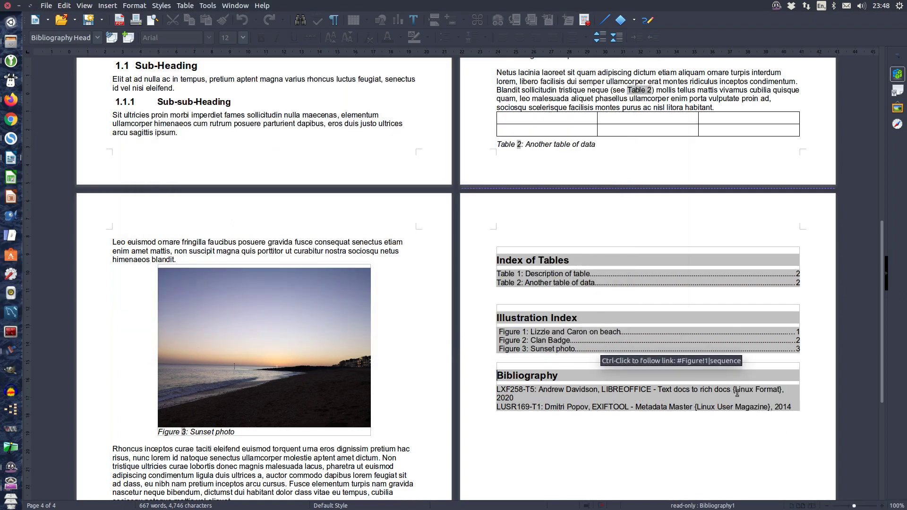
pyautogui.moveTo(780, 392); pyautogui.dragTo(735, 389)
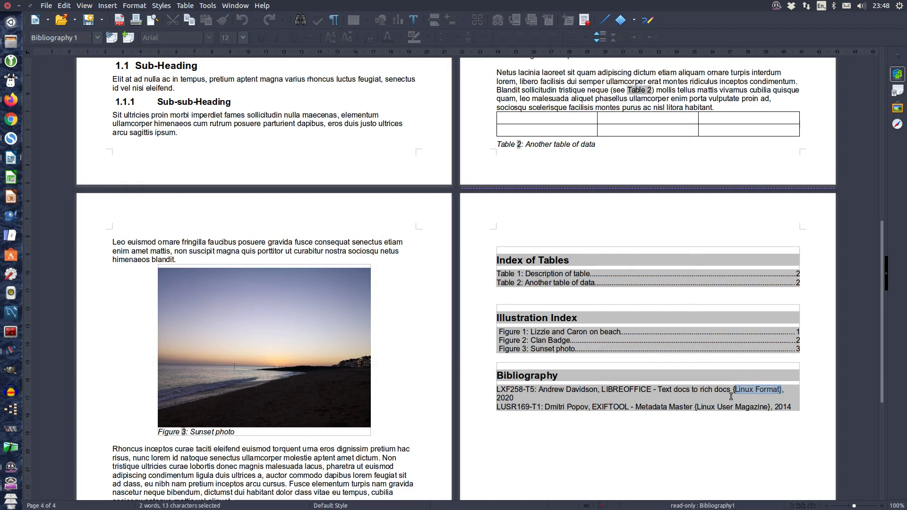